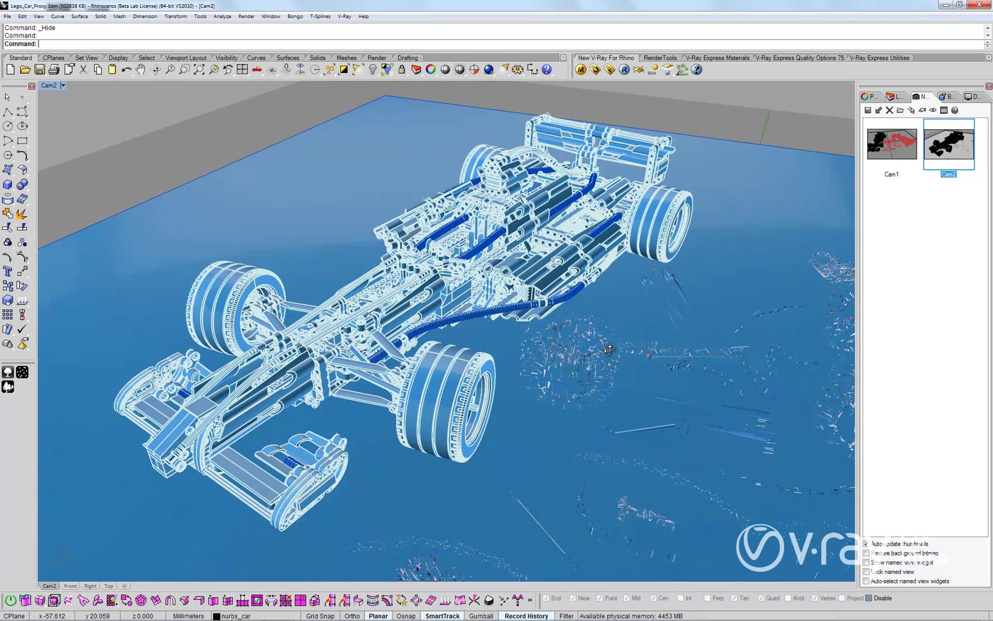
- Inspect the existing car proxies by orbiting around and selecting them, then deselect
right_click_drag(608, 350, 566, 324)
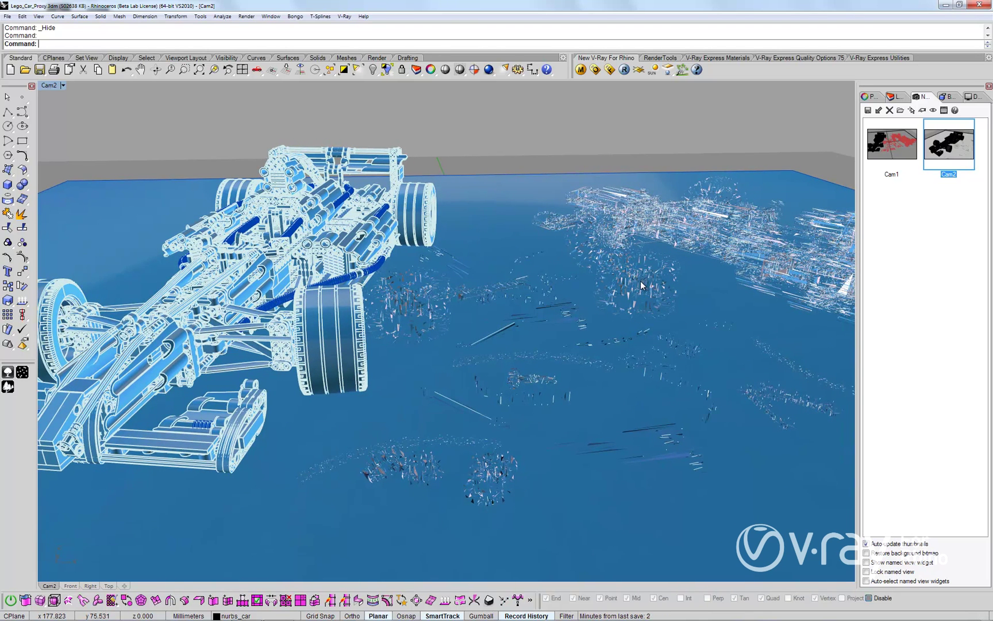
left_click(642, 287)
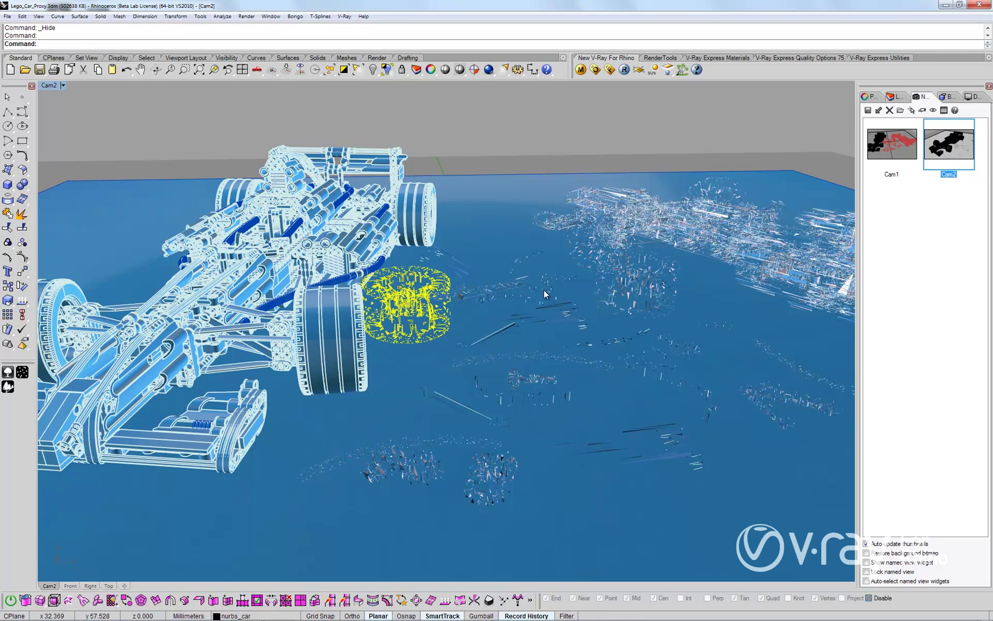
left_click(702, 247)
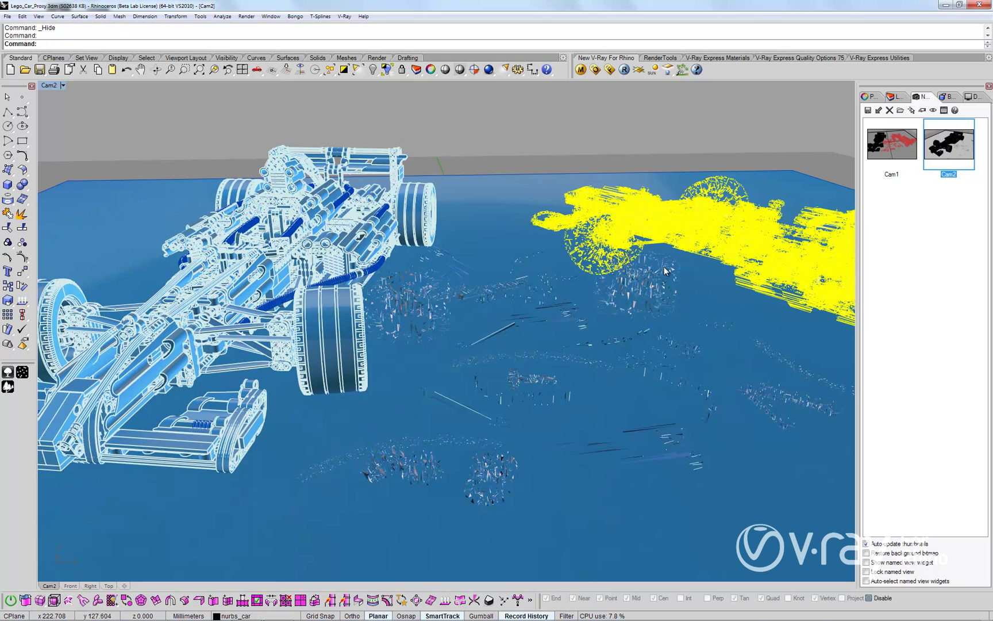
right_click_drag(592, 289, 575, 289)
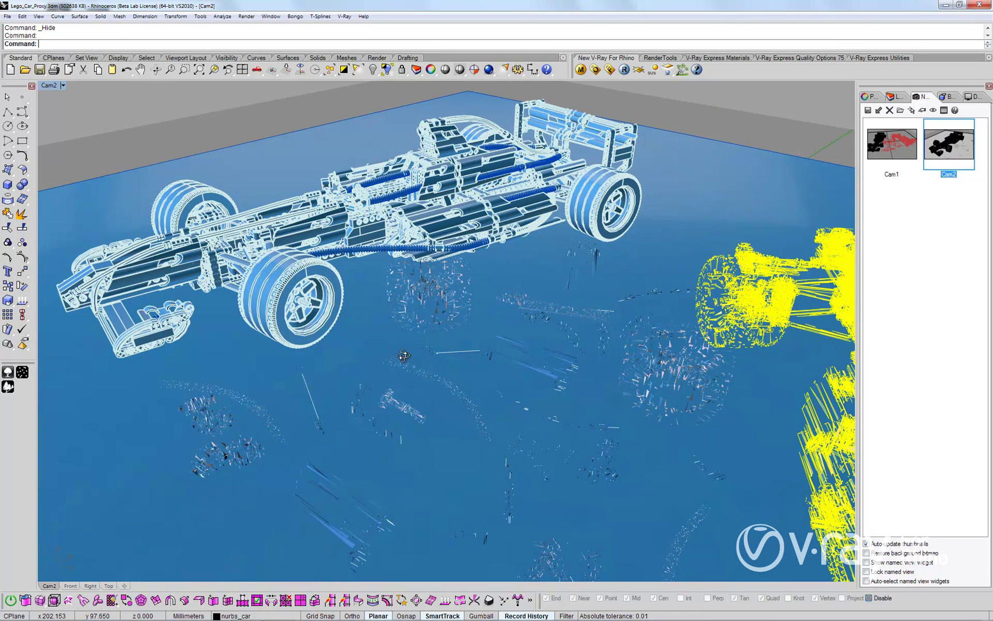
right_click_drag(405, 356, 394, 367)
right_click_drag(484, 363, 560, 349)
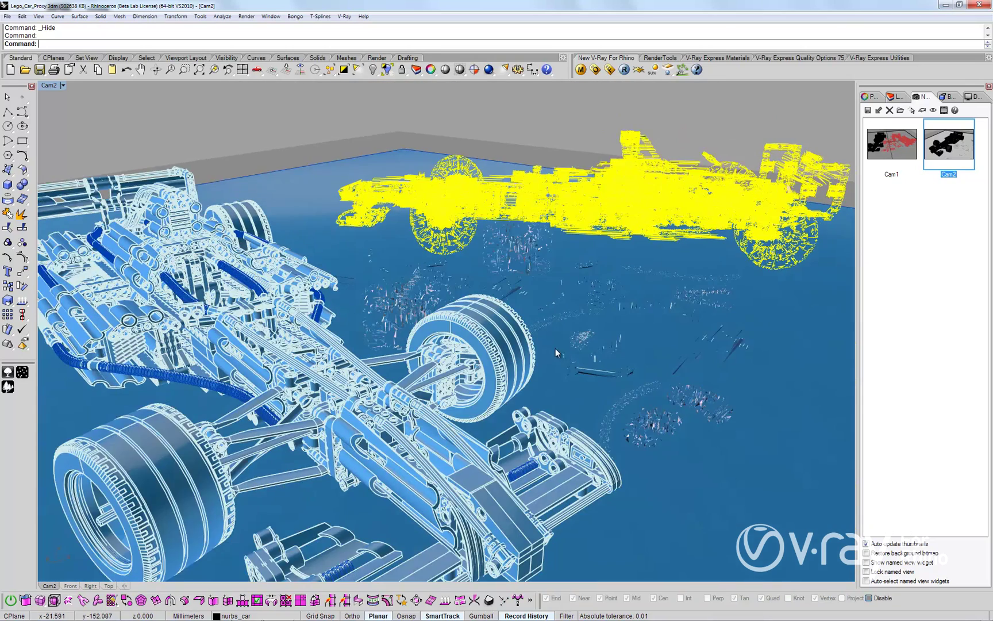
right_click_drag(628, 299, 457, 281)
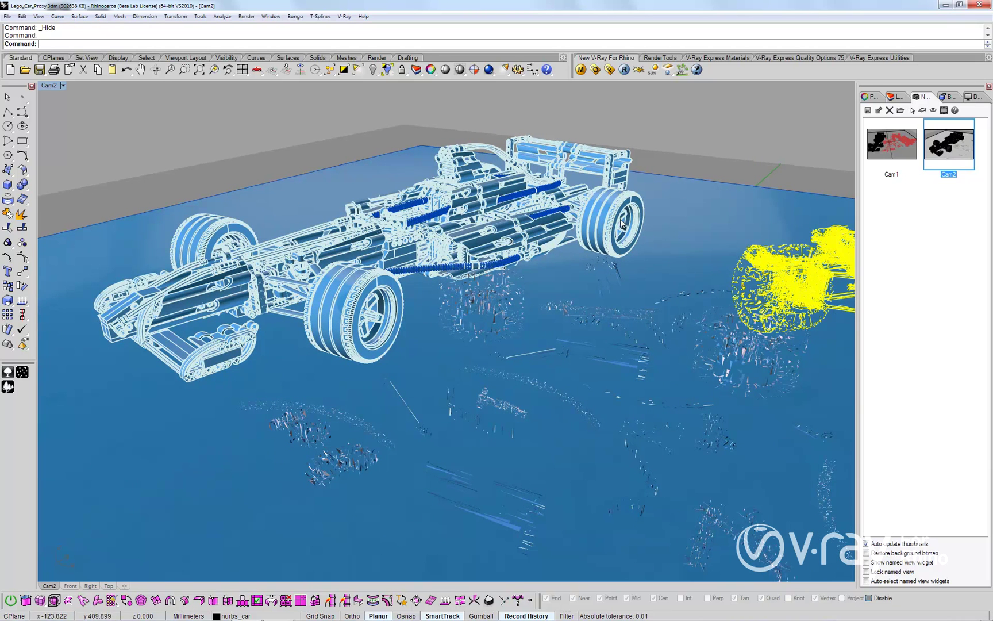
left_click(660, 164)
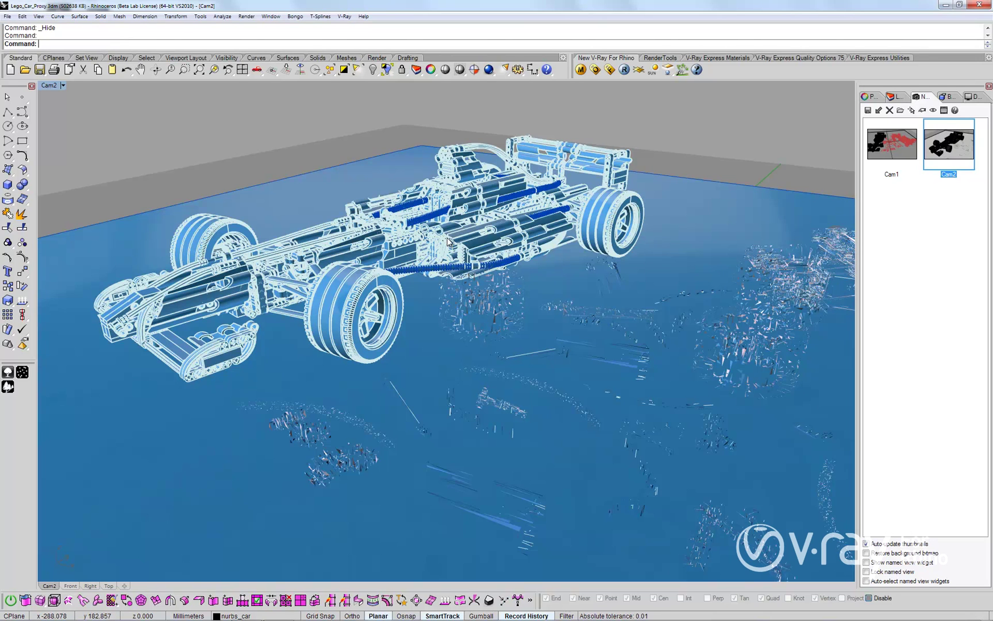
- Write the selected NURBS Lego car out as V-Ray proxy file 'car lego.VRMesh'
left_click(501, 226)
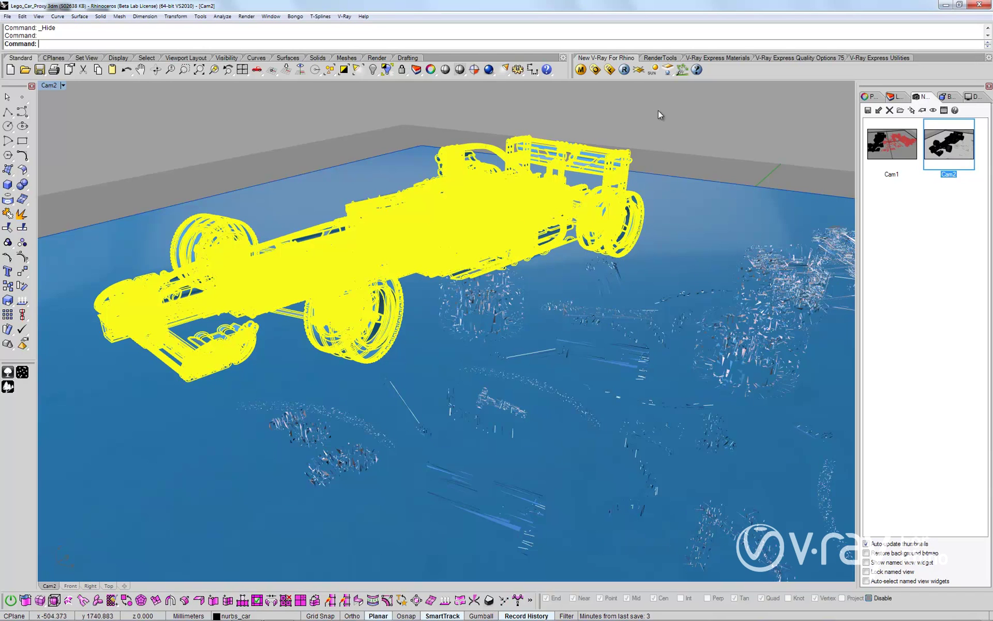
right_click(682, 70)
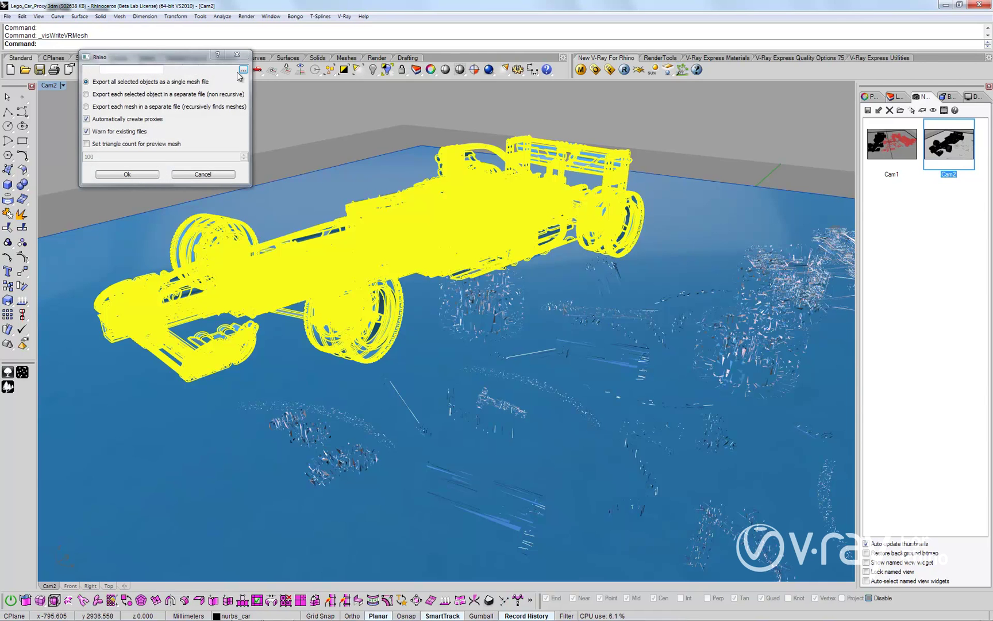
left_click(243, 72)
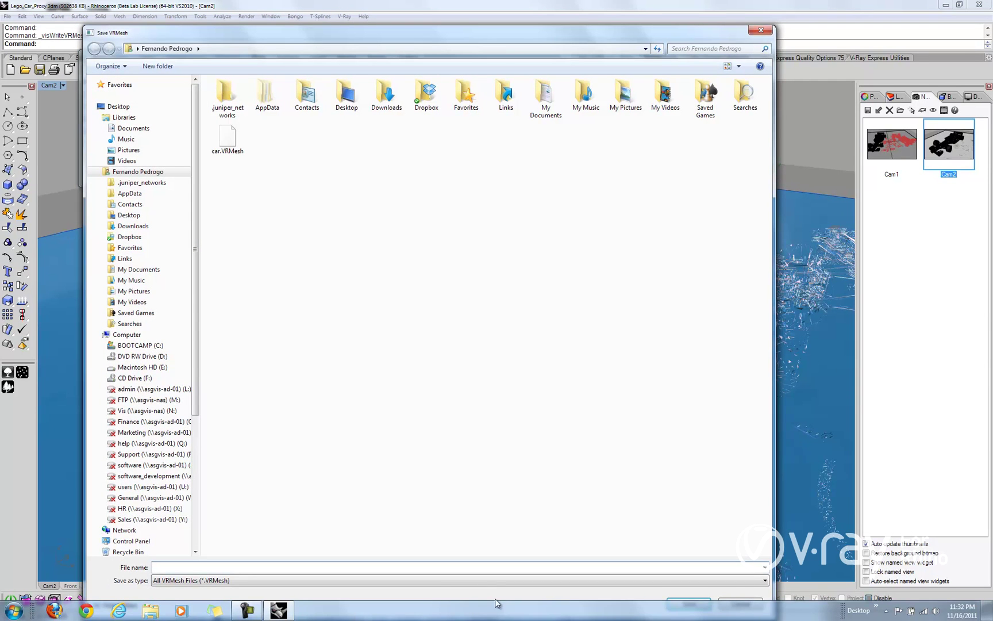
type("car lego")
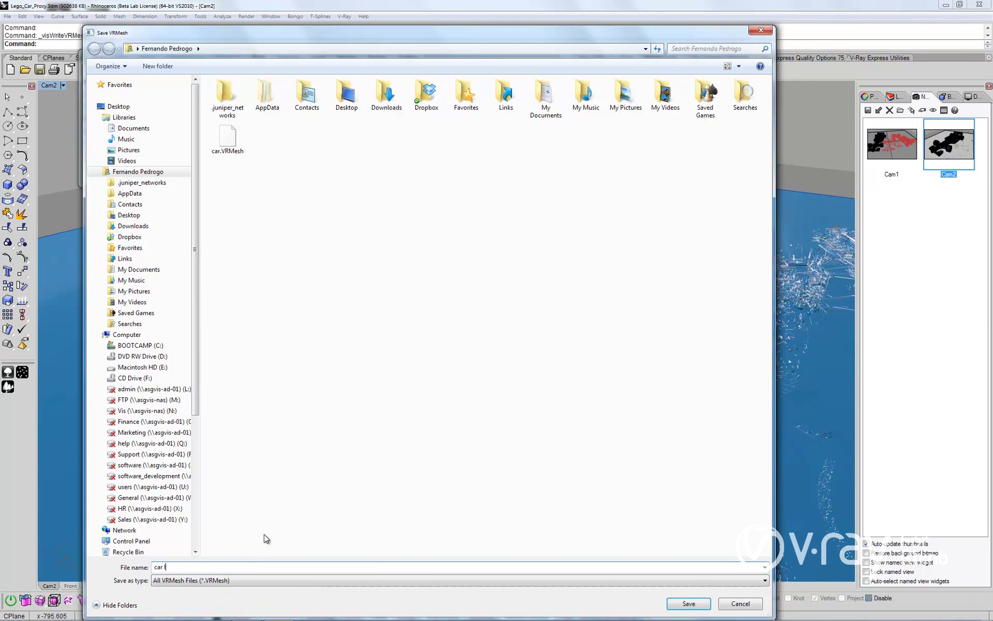
left_click(681, 605)
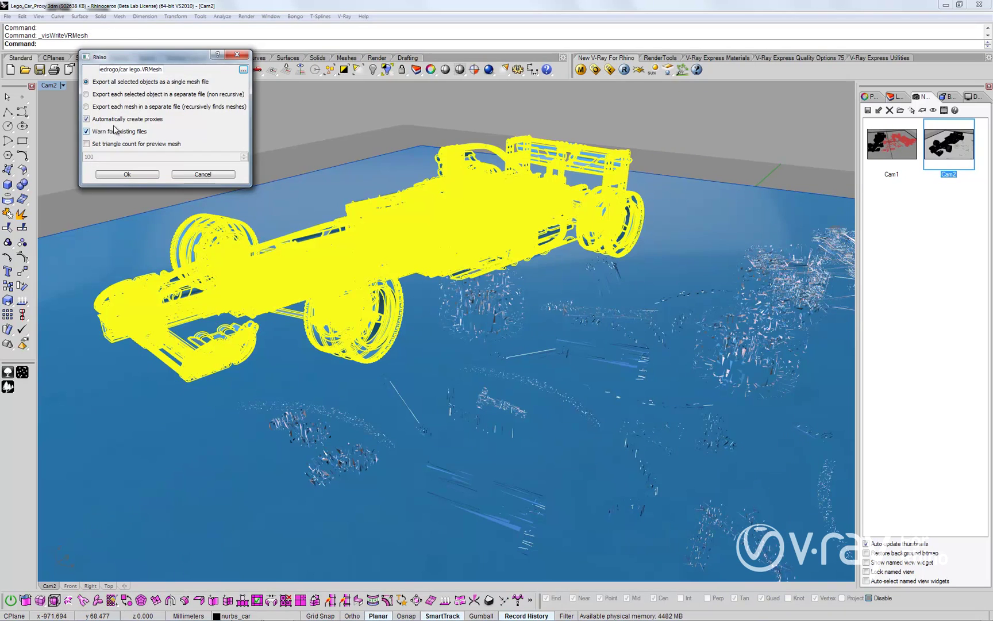
left_click(133, 174)
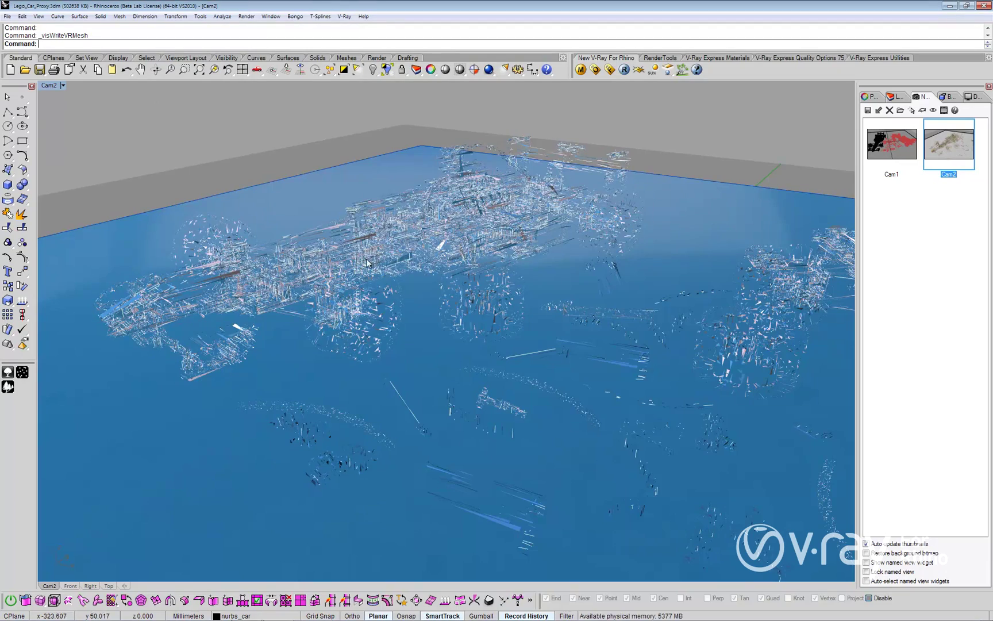
- Orbit the Cam2 view to examine the new proxy car from side, high and low angles
right_click_drag(406, 255, 434, 301)
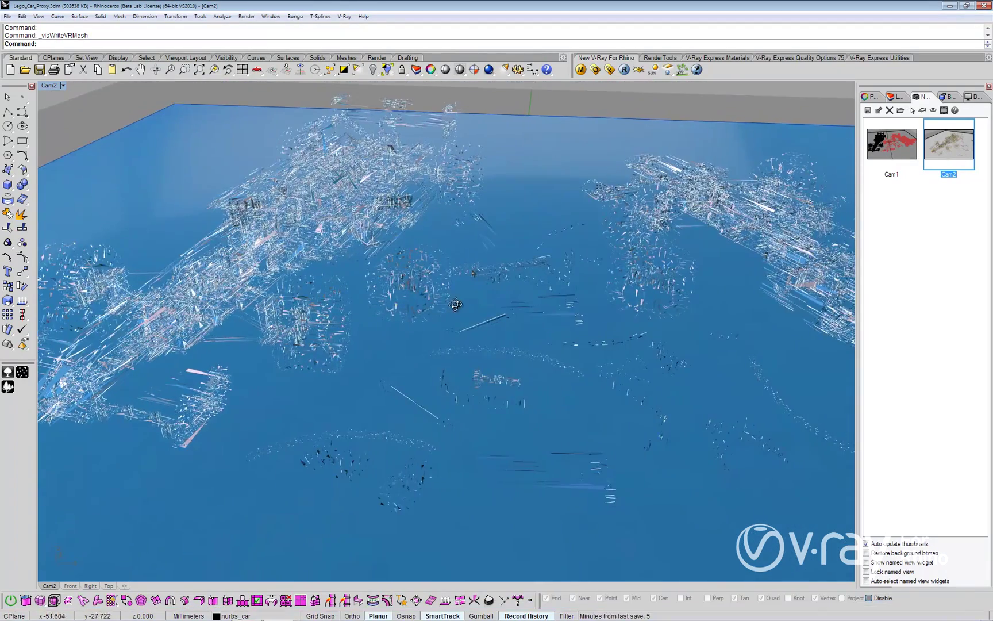
key("Home")
key("Home")
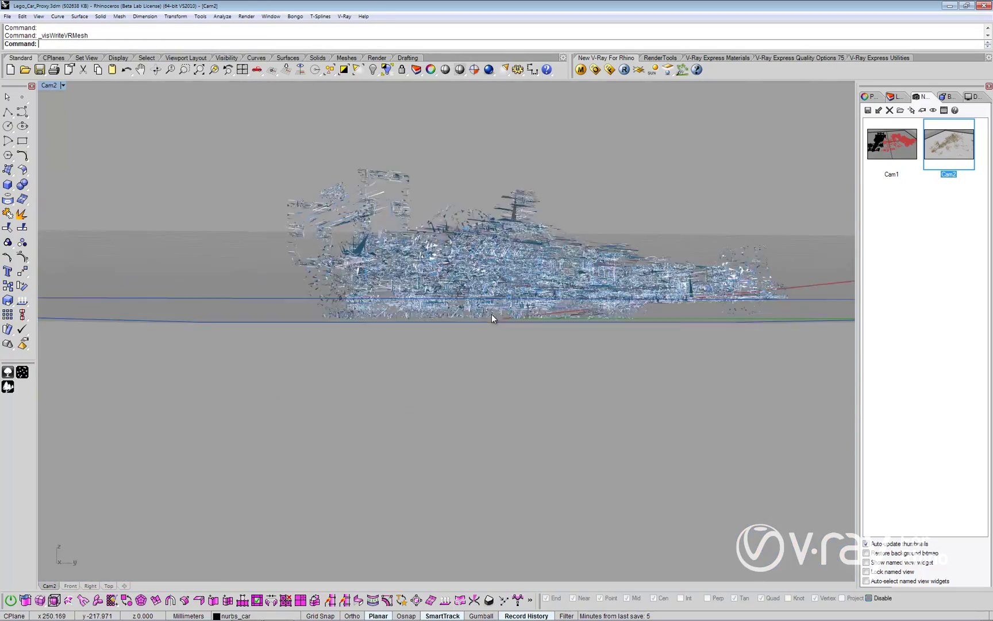
right_click_drag(491, 313, 336, 311)
key("Home")
- Select the left and right proxy cars and a loose floor part, then restore the saved Cam1 view
left_click(289, 281)
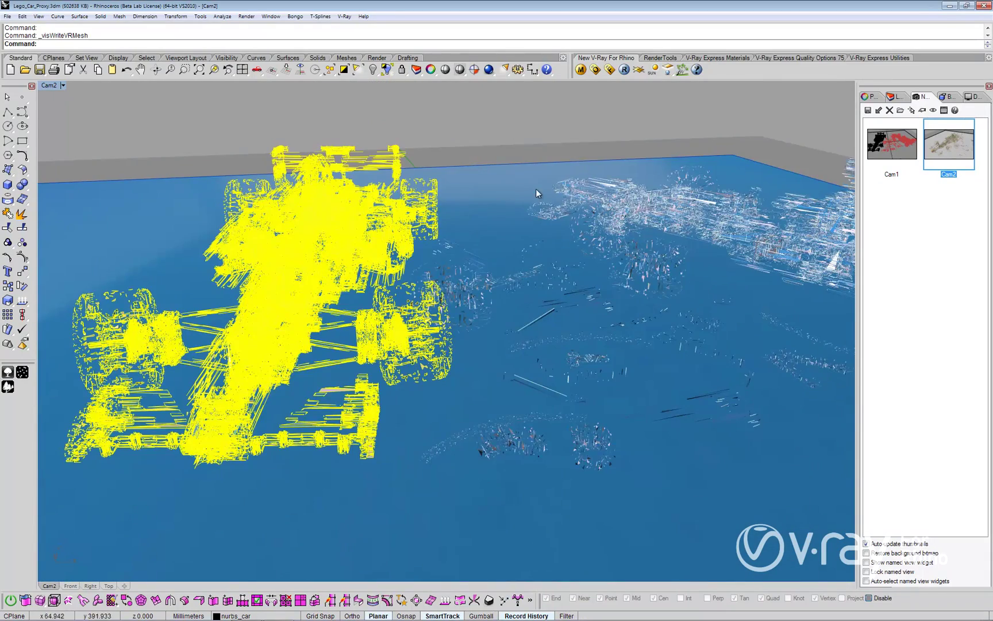
double_click(894, 147)
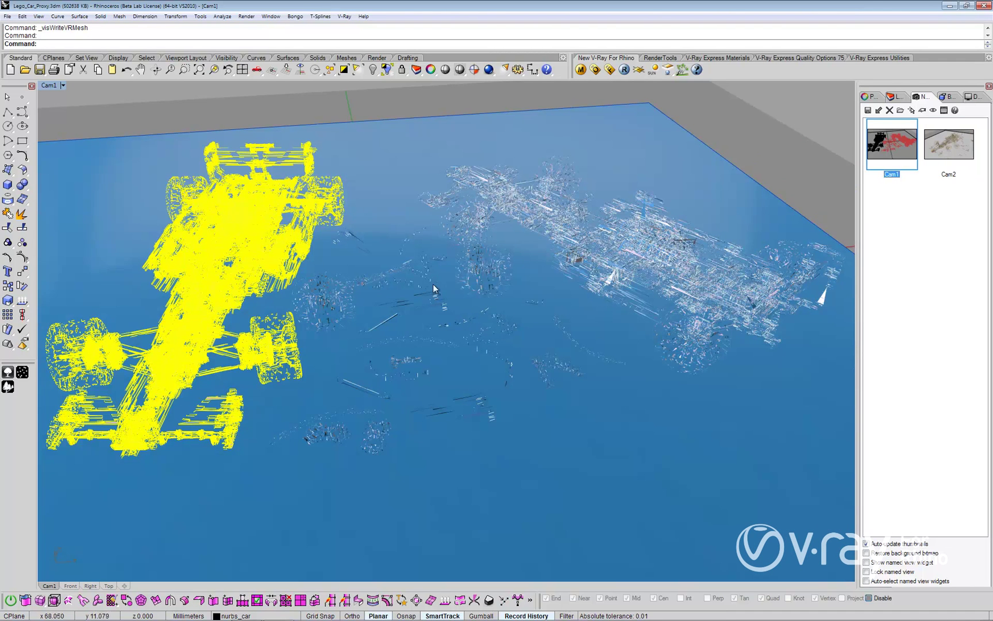
left_click(496, 184)
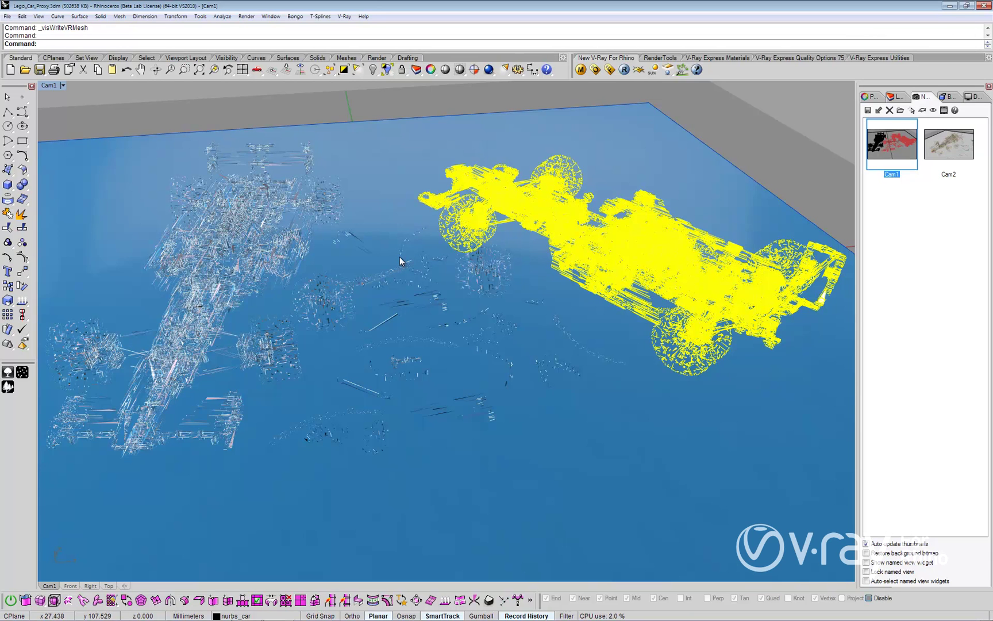
right_click_drag(395, 287, 379, 268)
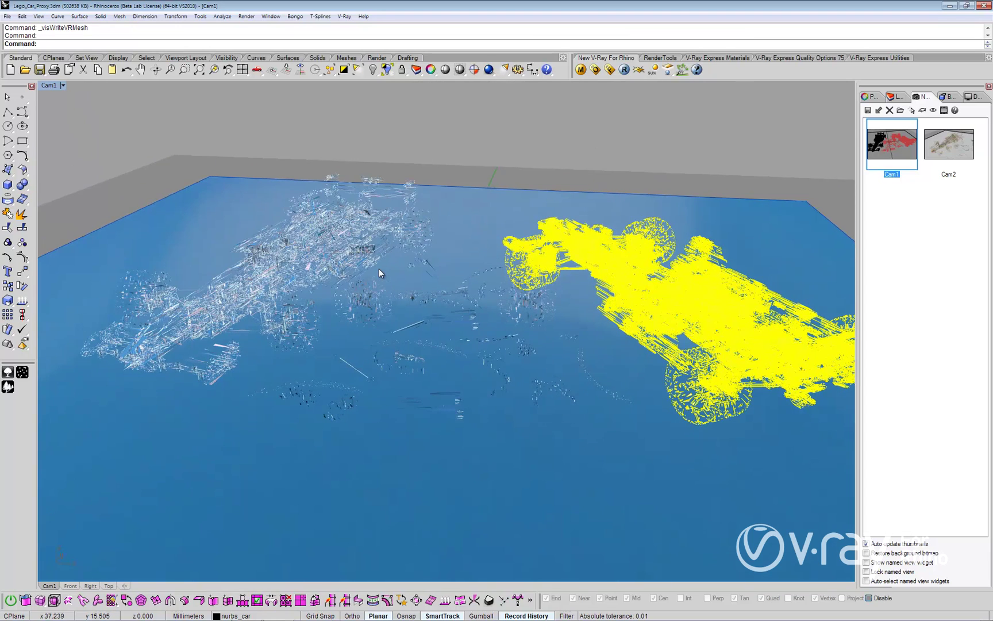
left_click(260, 270)
left_click(396, 357)
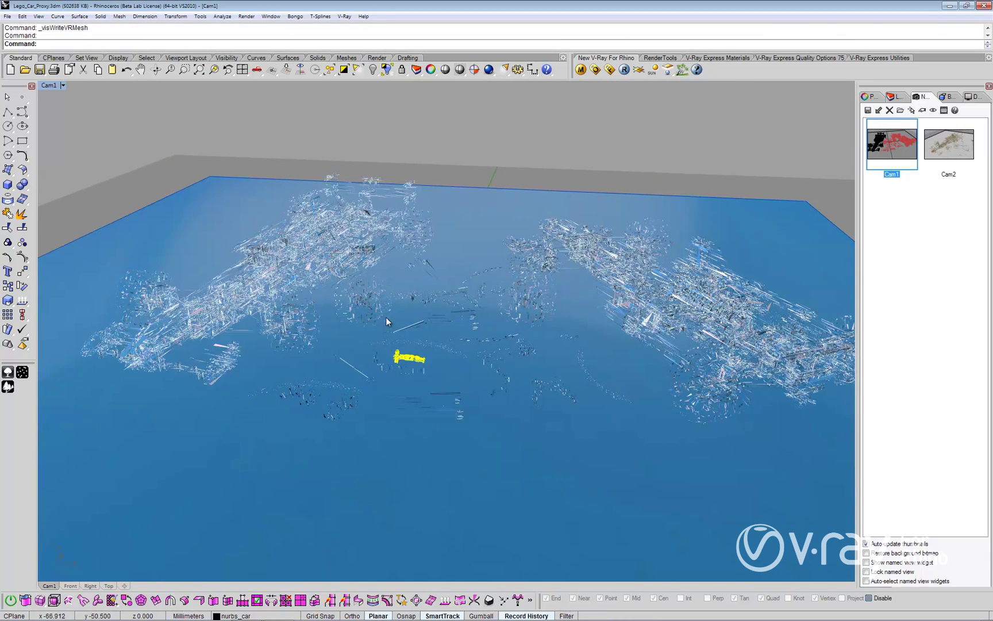
double_click(899, 142)
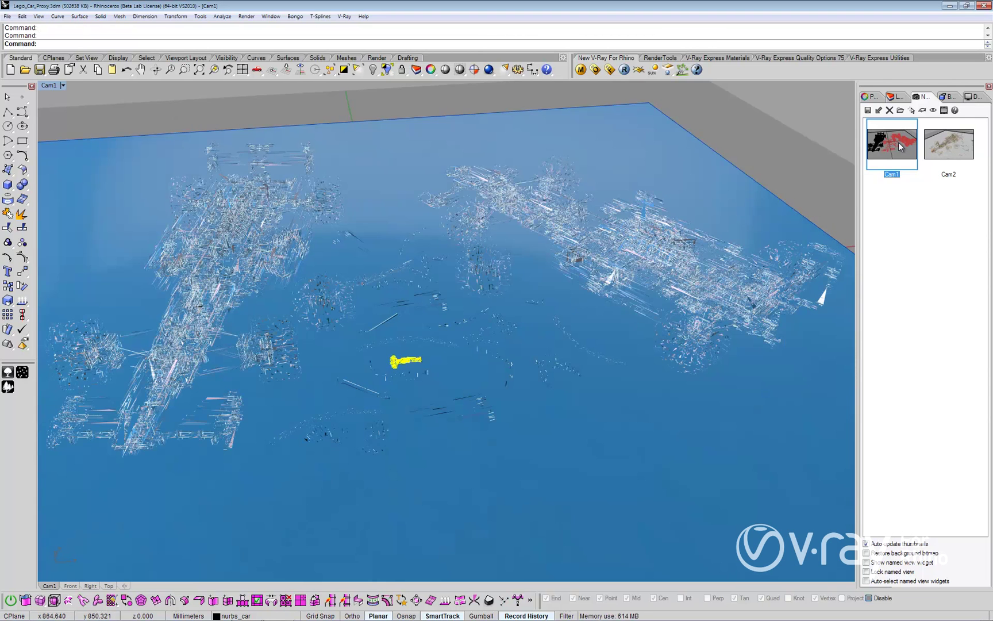
- Render the Cam1 view in V-Ray, checking memory use in Task Manager meanwhile
left_click(627, 72)
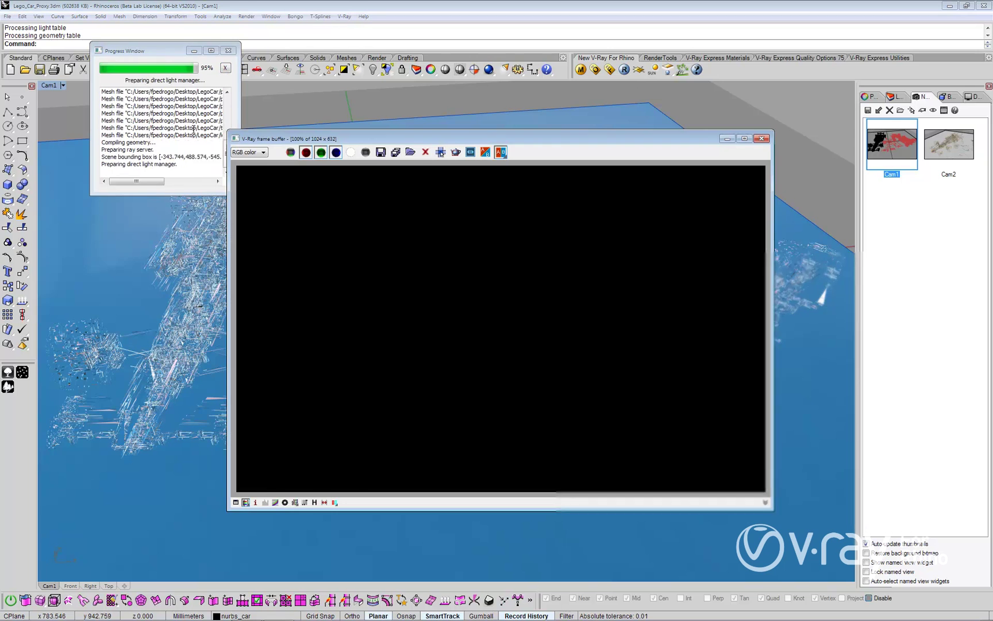
key("ctrl+shift+Escape")
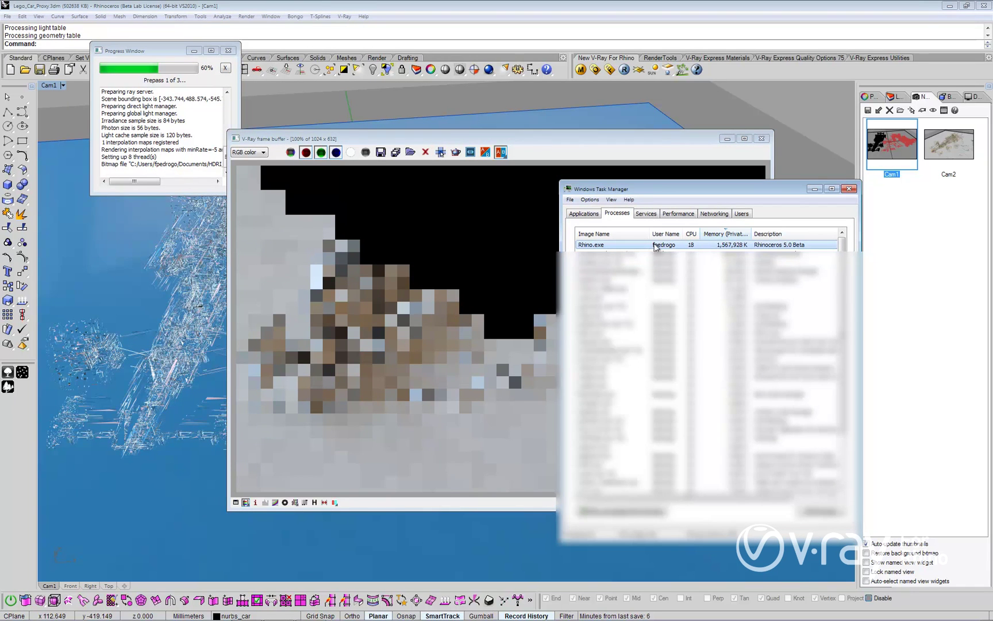
left_click(848, 188)
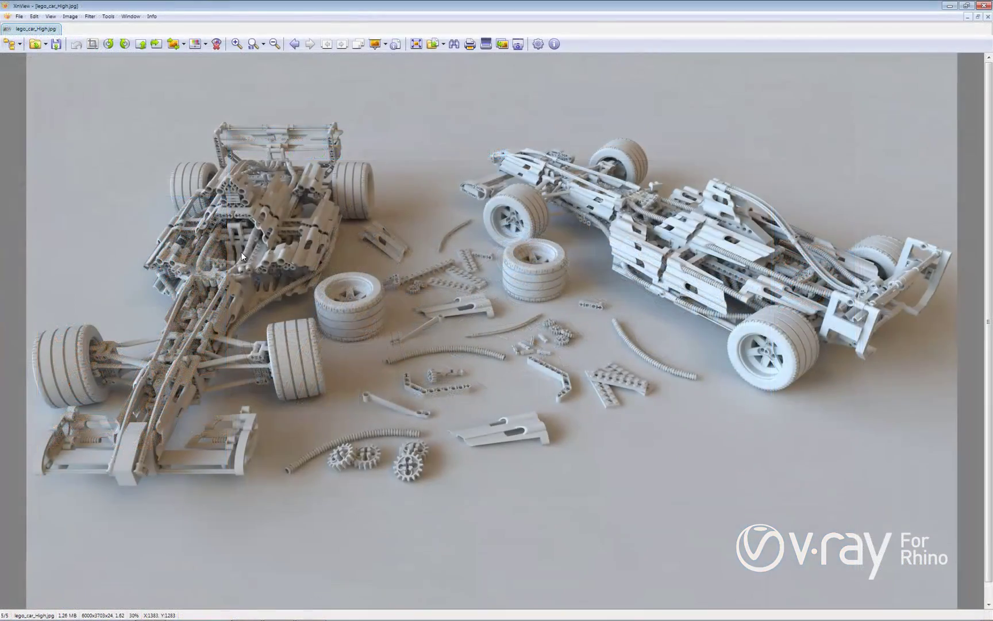
- Zoom the lego_car_High.jpg render in to 100%
scroll(240, 252, "up", 1)
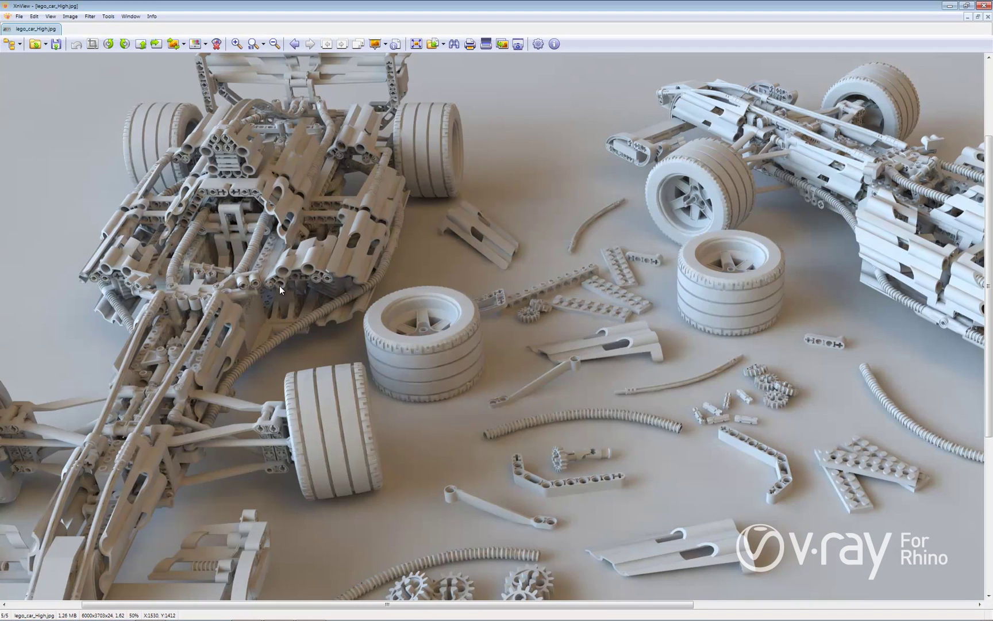
left_click_drag(279, 286, 401, 233)
left_click_drag(311, 292, 337, 224)
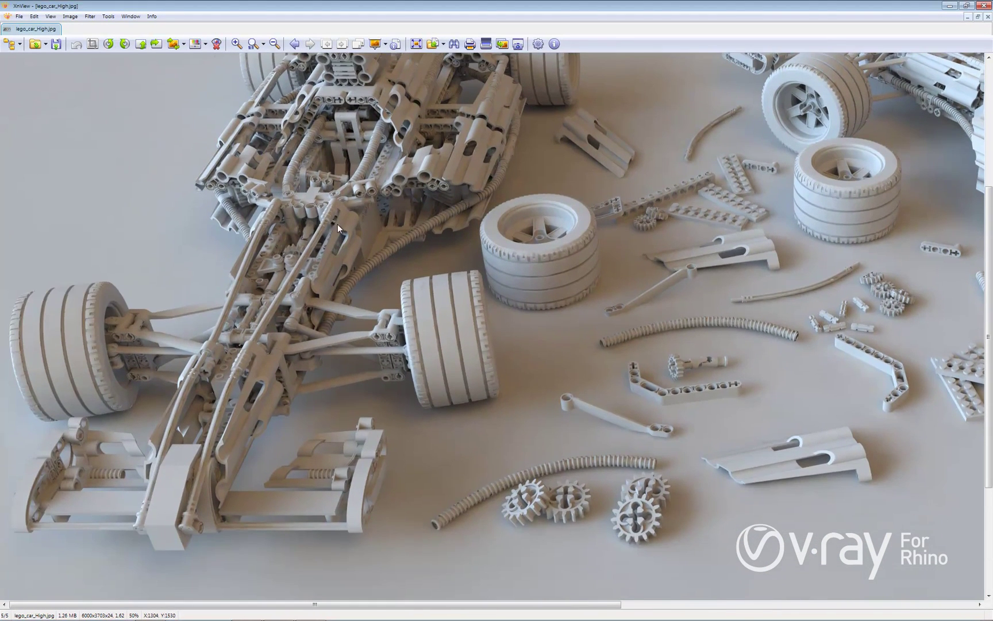
left_click(253, 43)
- Pan across the render to inspect the lower chassis details
left_click_drag(216, 160, 330, 406)
mouse_move(381, 219)
left_mouse_down()
mouse_move(388, 404)
mouse_move(401, 363)
mouse_move(382, 227)
left_mouse_up()
left_click_drag(324, 337, 410, 208)
left_click_drag(269, 395, 319, 196)
left_click_drag(767, 420, 300, 376)
left_click_drag(763, 348, 386, 483)
left_click_drag(691, 262, 464, 490)
left_click_drag(713, 315, 465, 463)
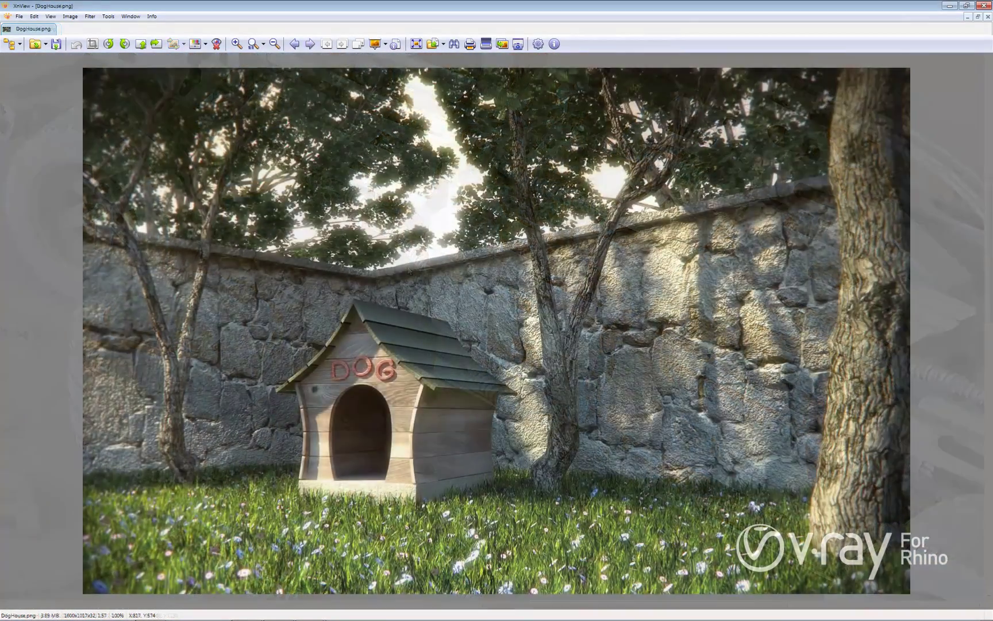